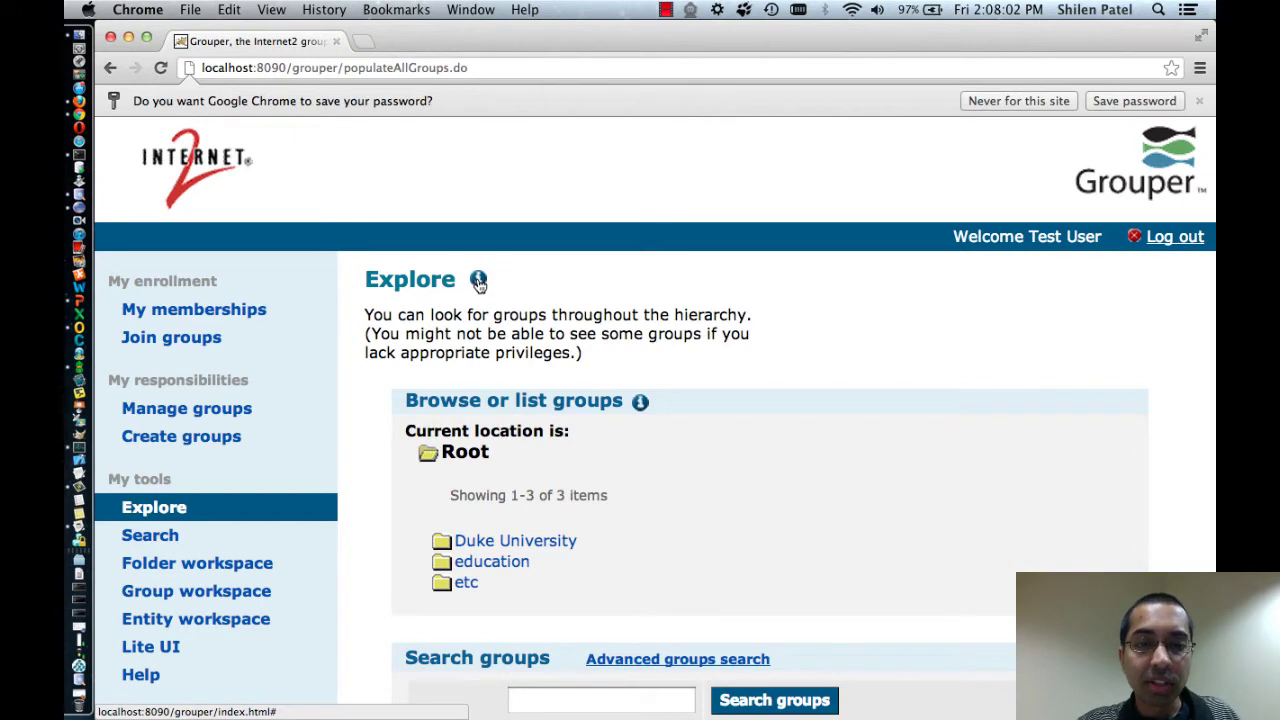
pyautogui.click(479, 284)
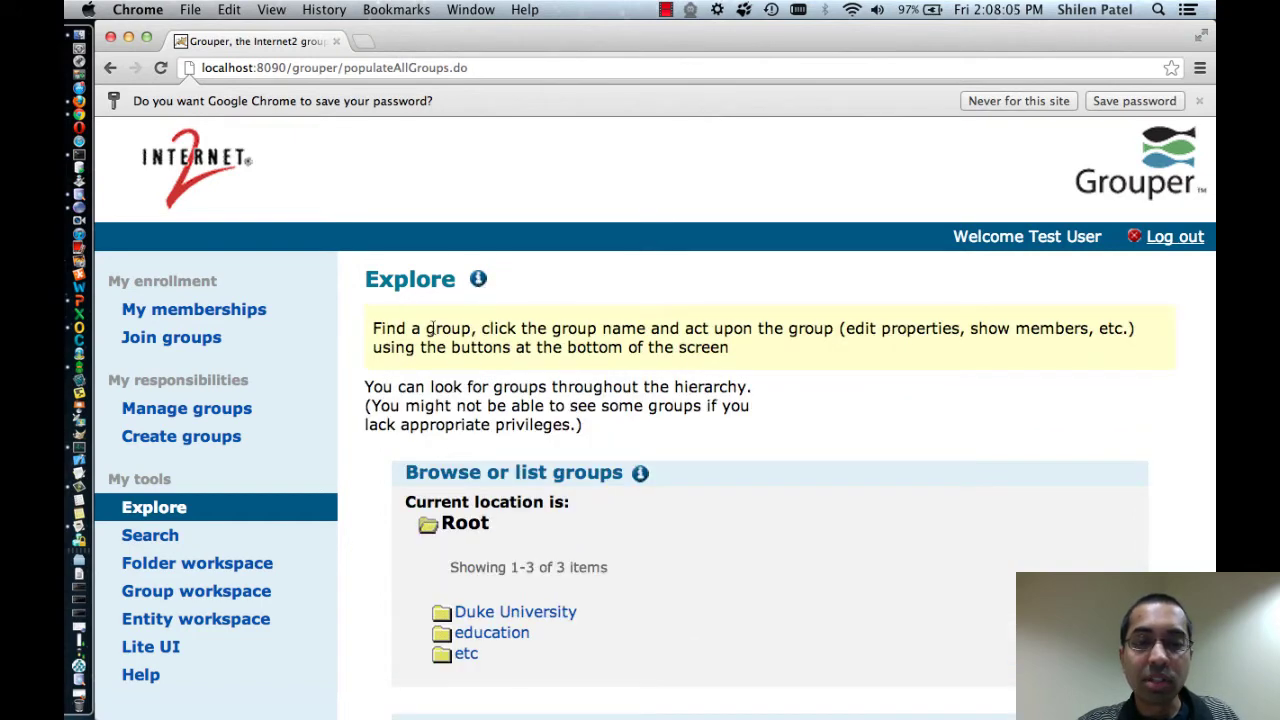
pyautogui.click(478, 280)
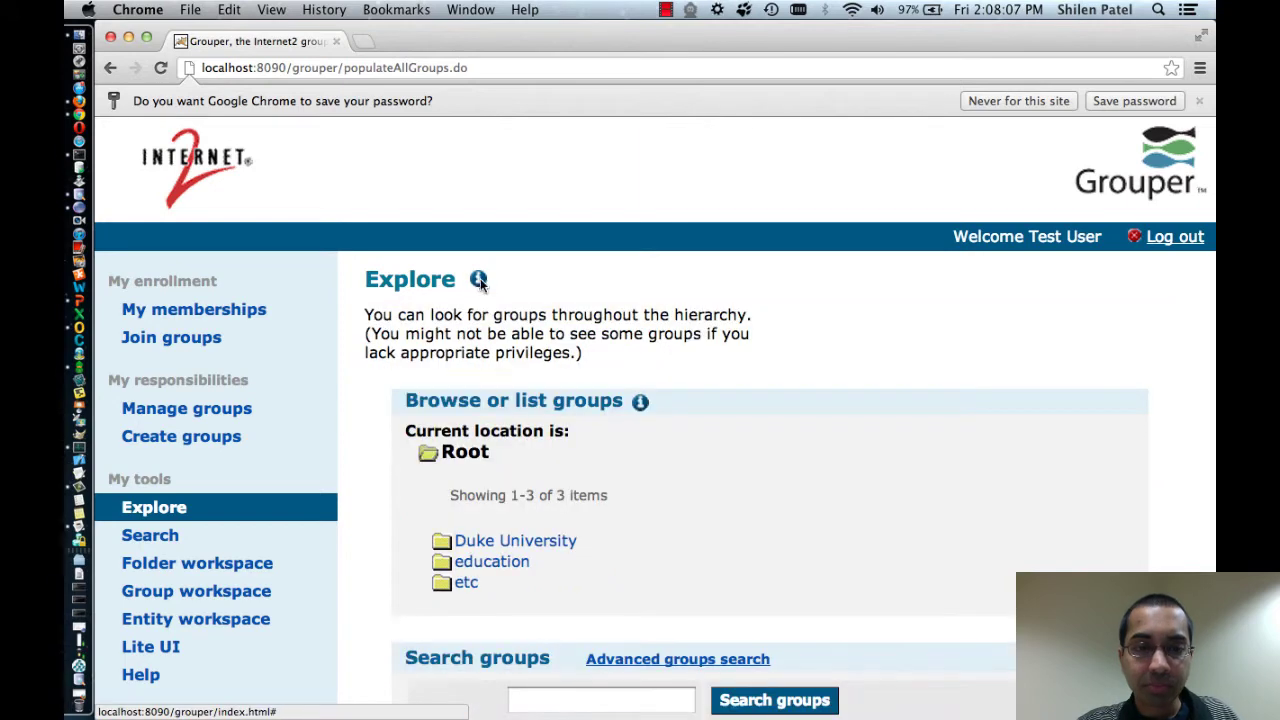
pyautogui.click(640, 403)
pyautogui.scroll(-3, 696, 502)
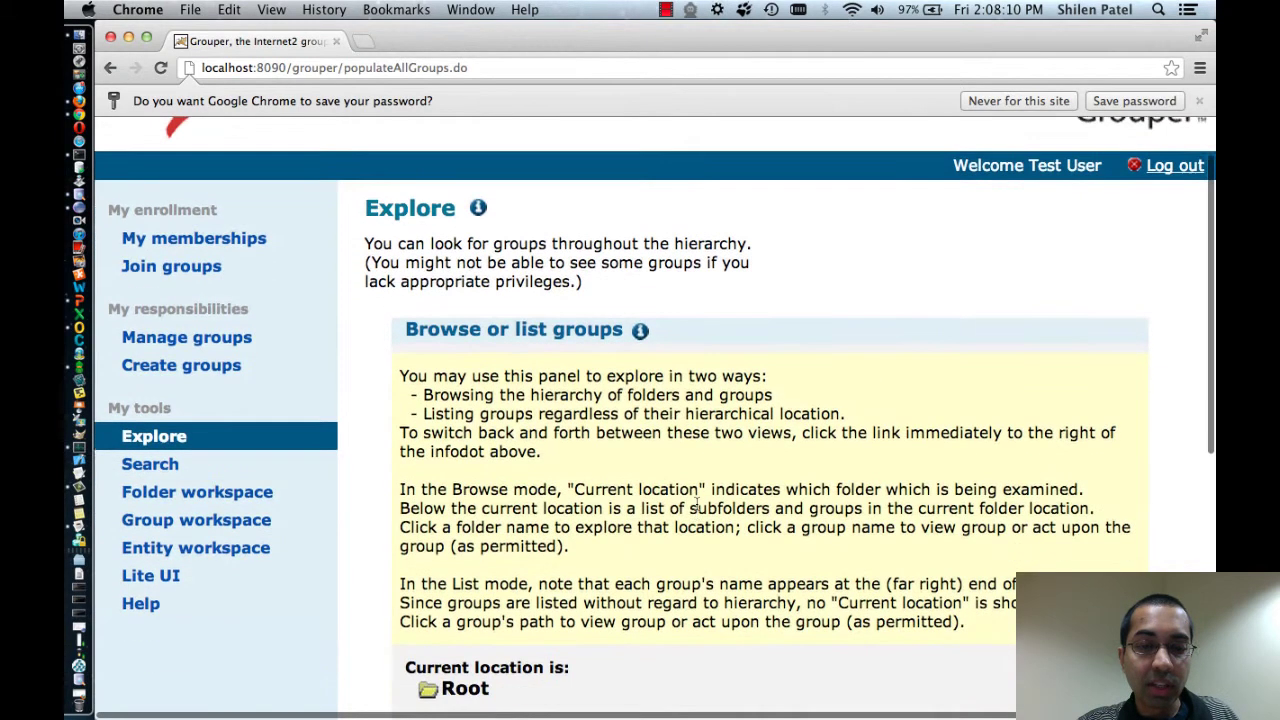
pyautogui.scroll(2, 696, 502)
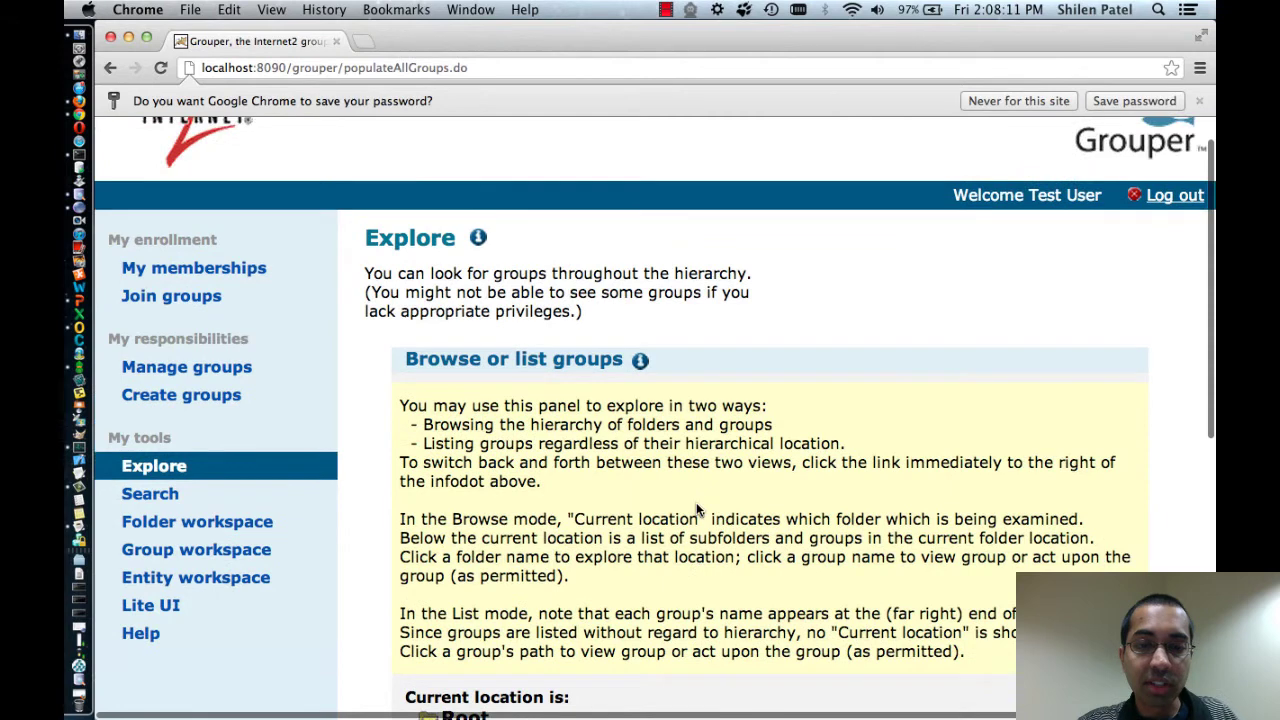
pyautogui.click(640, 362)
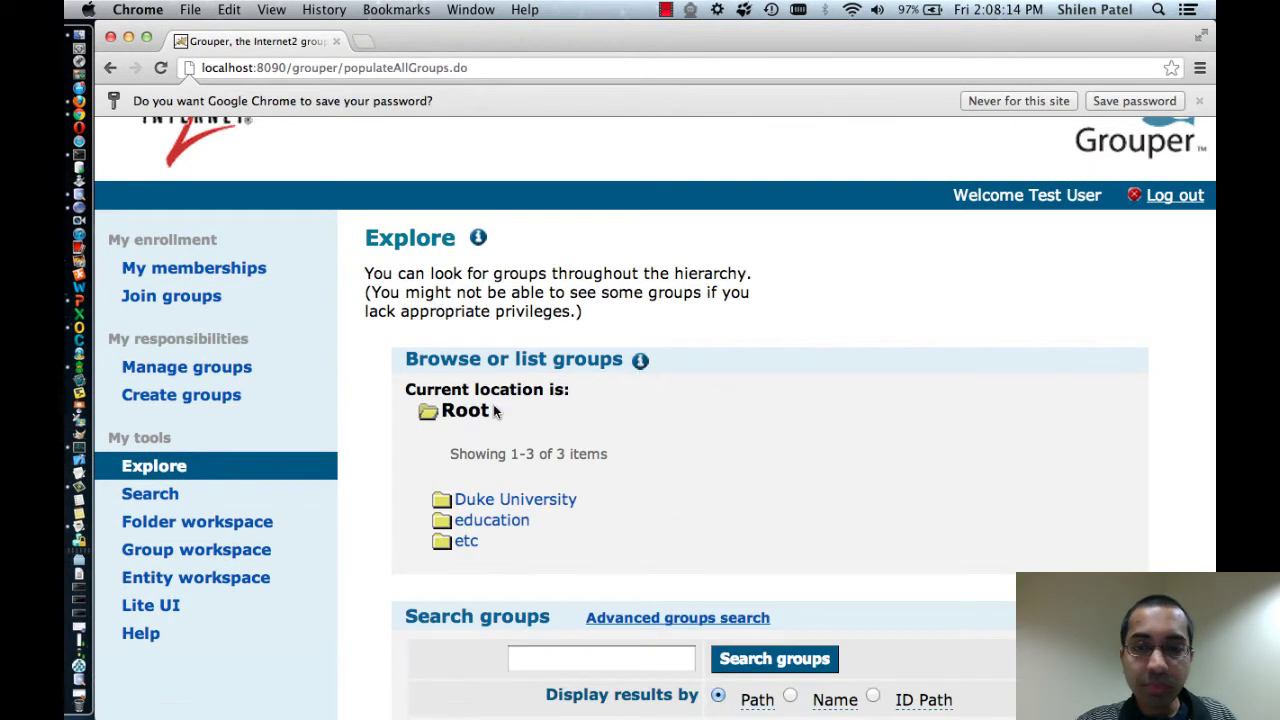
# - Open My memberships and browse Duke University into the Employees folder
pyautogui.click(158, 274)
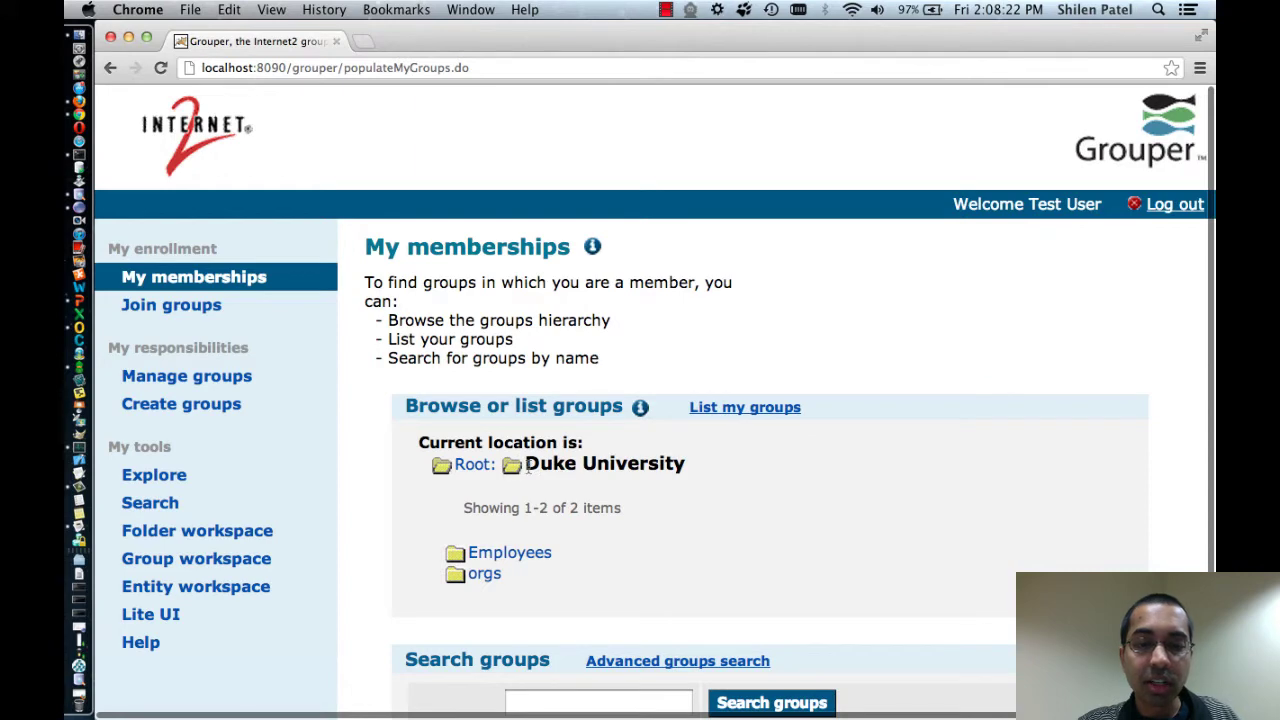
pyautogui.moveTo(526, 466); pyautogui.dragTo(687, 466)
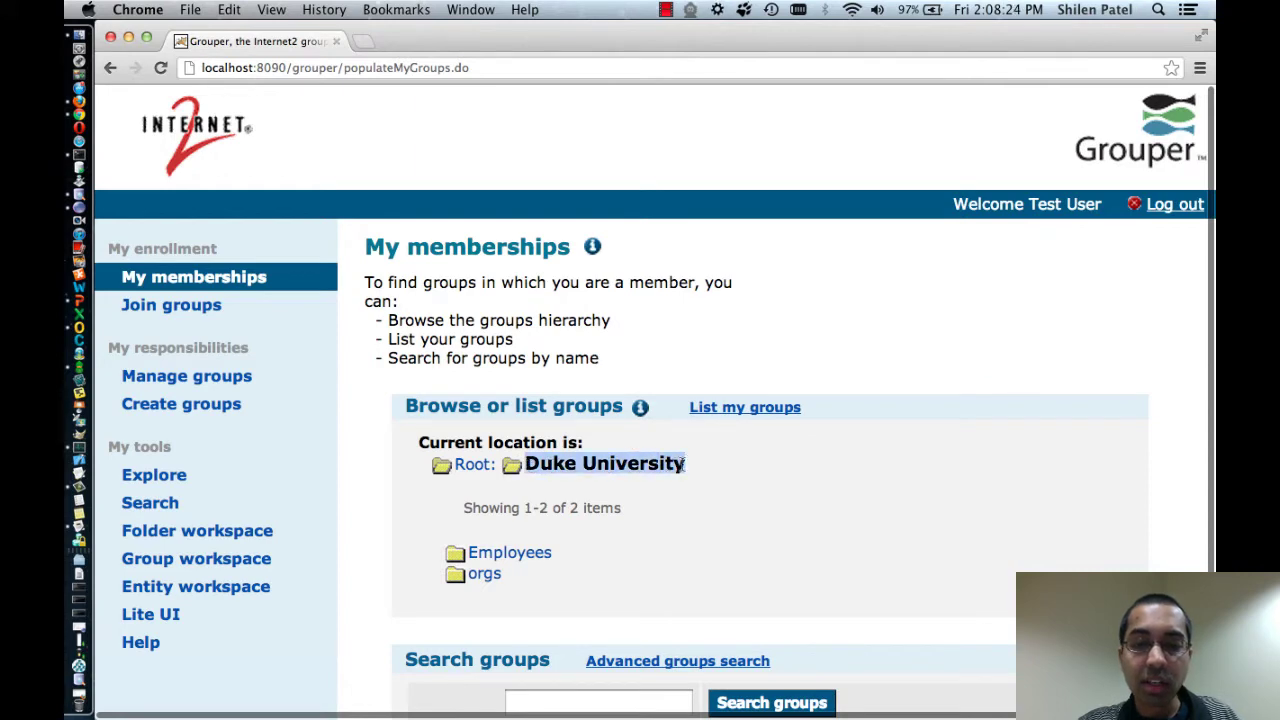
pyautogui.click(621, 473)
pyautogui.scroll(-1, 623, 467)
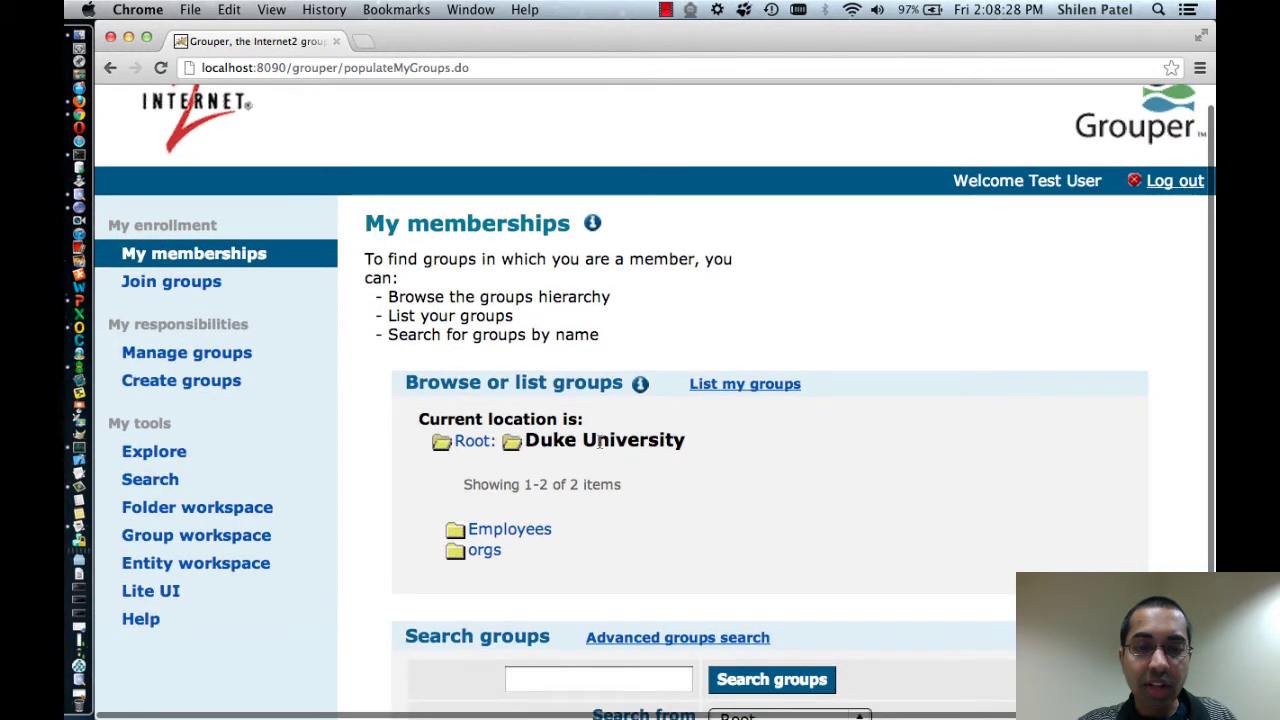
pyautogui.click(508, 533)
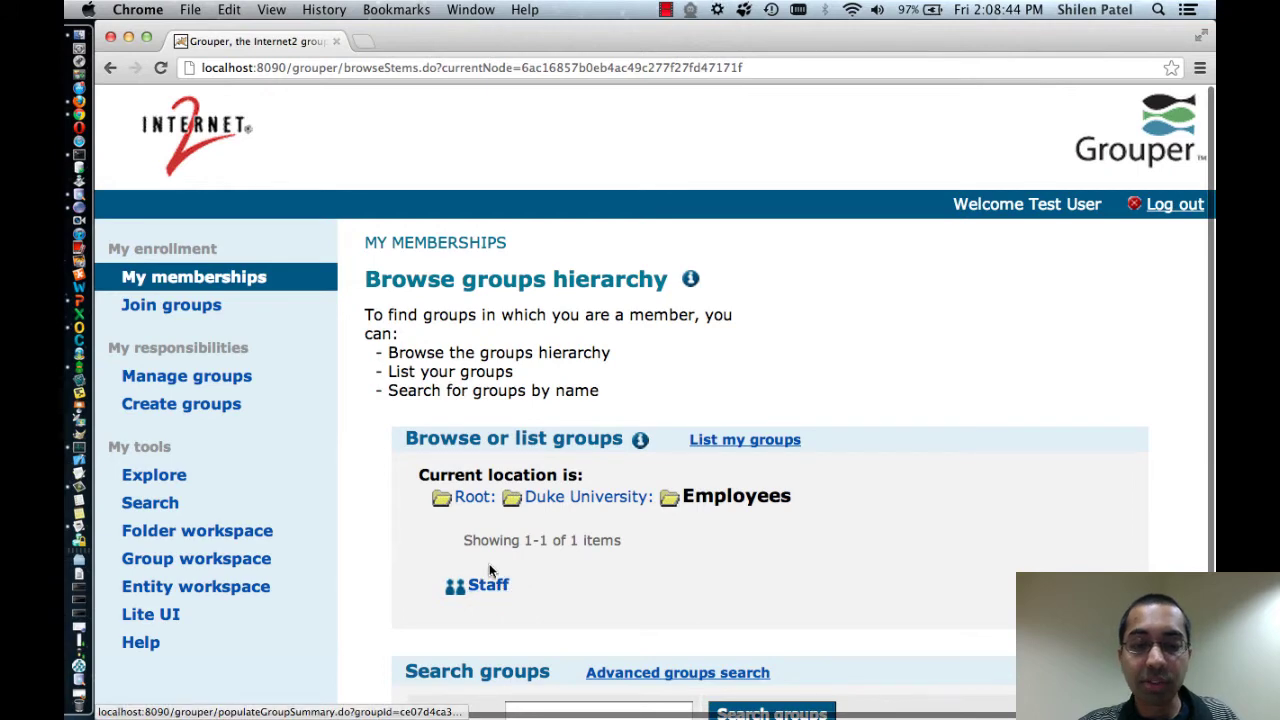
# - Browse orgs to OIT, then switch between the flat group list and folder view
pyautogui.click(585, 505)
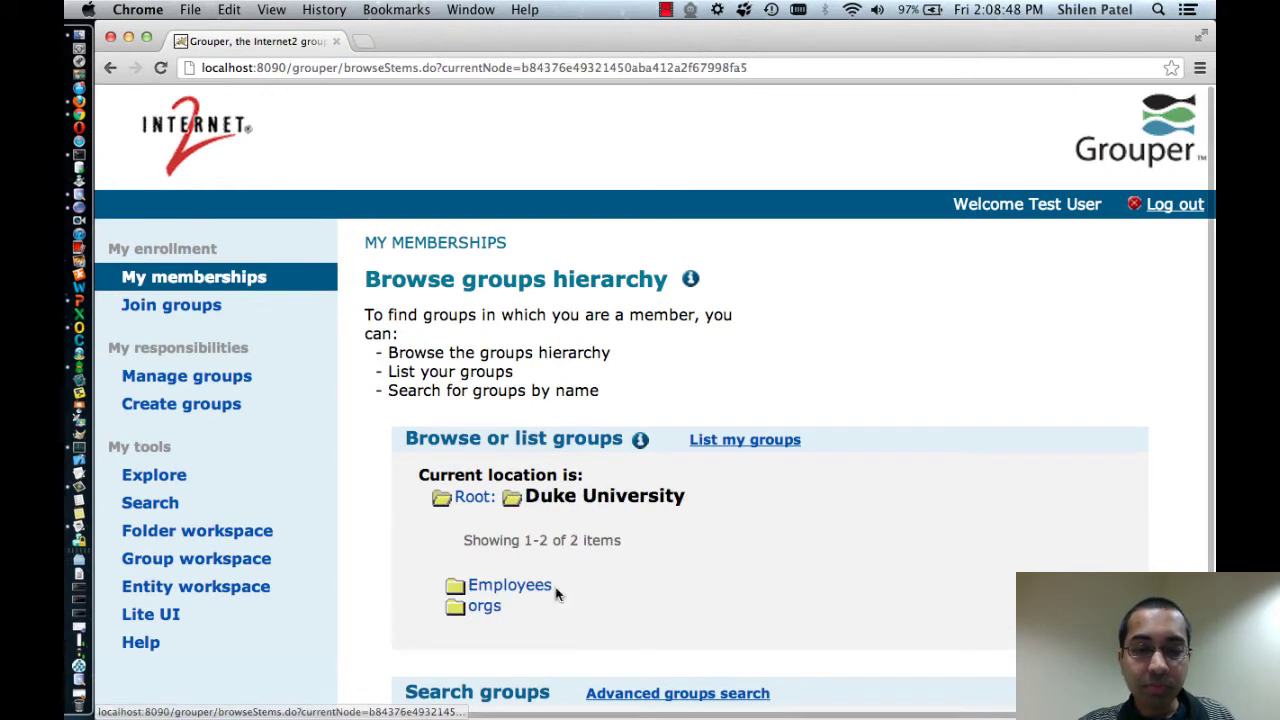
pyautogui.click(485, 608)
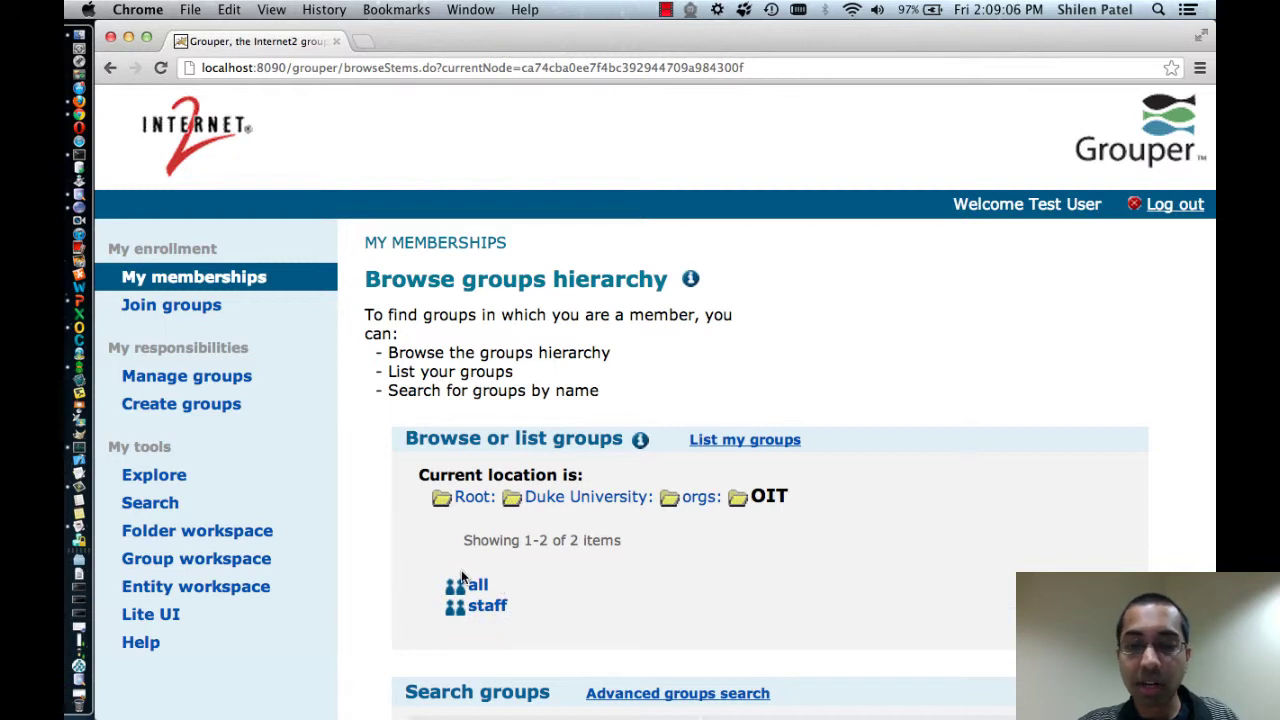
pyautogui.scroll(-1, 553, 578)
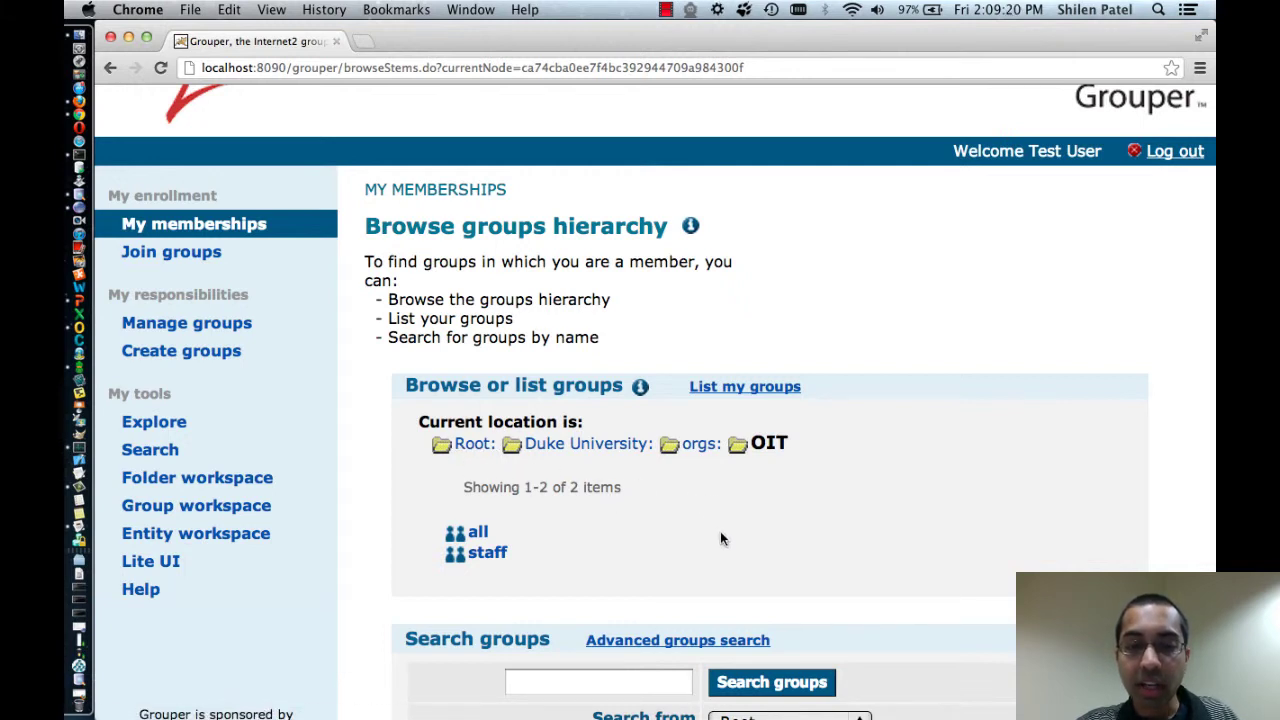
pyautogui.click(750, 390)
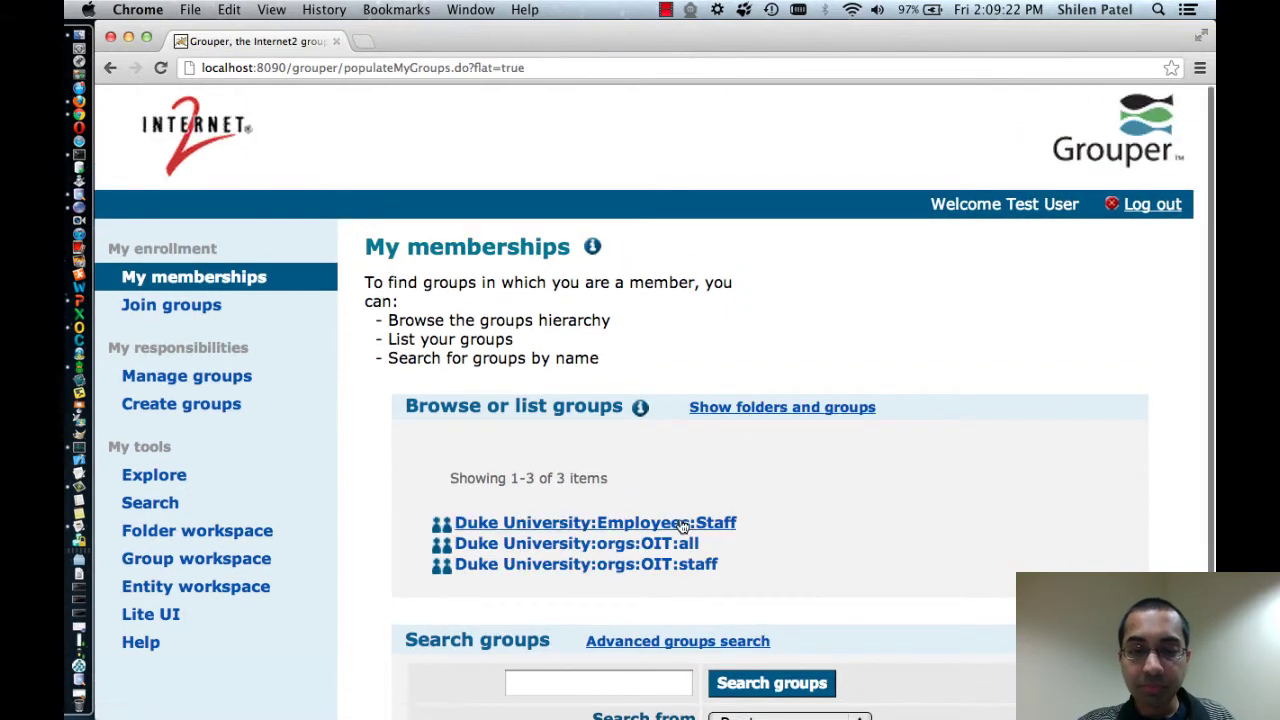
pyautogui.scroll(-1, 683, 525)
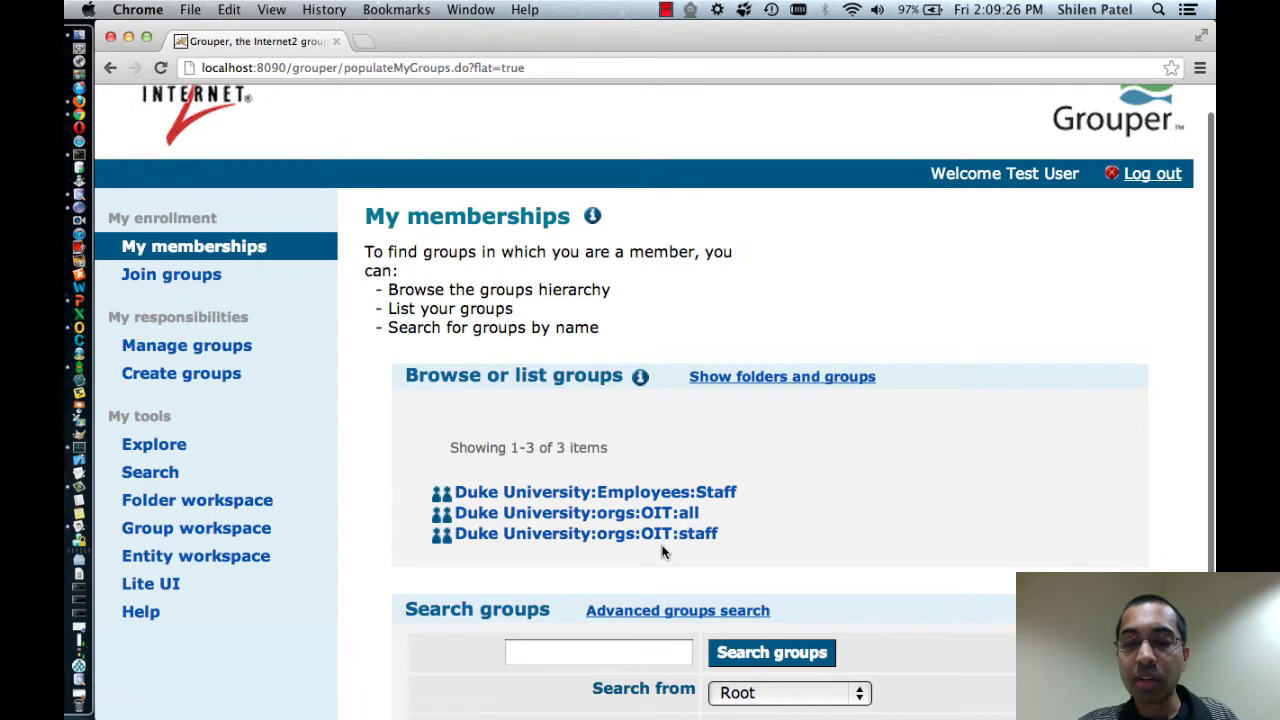
pyautogui.click(728, 384)
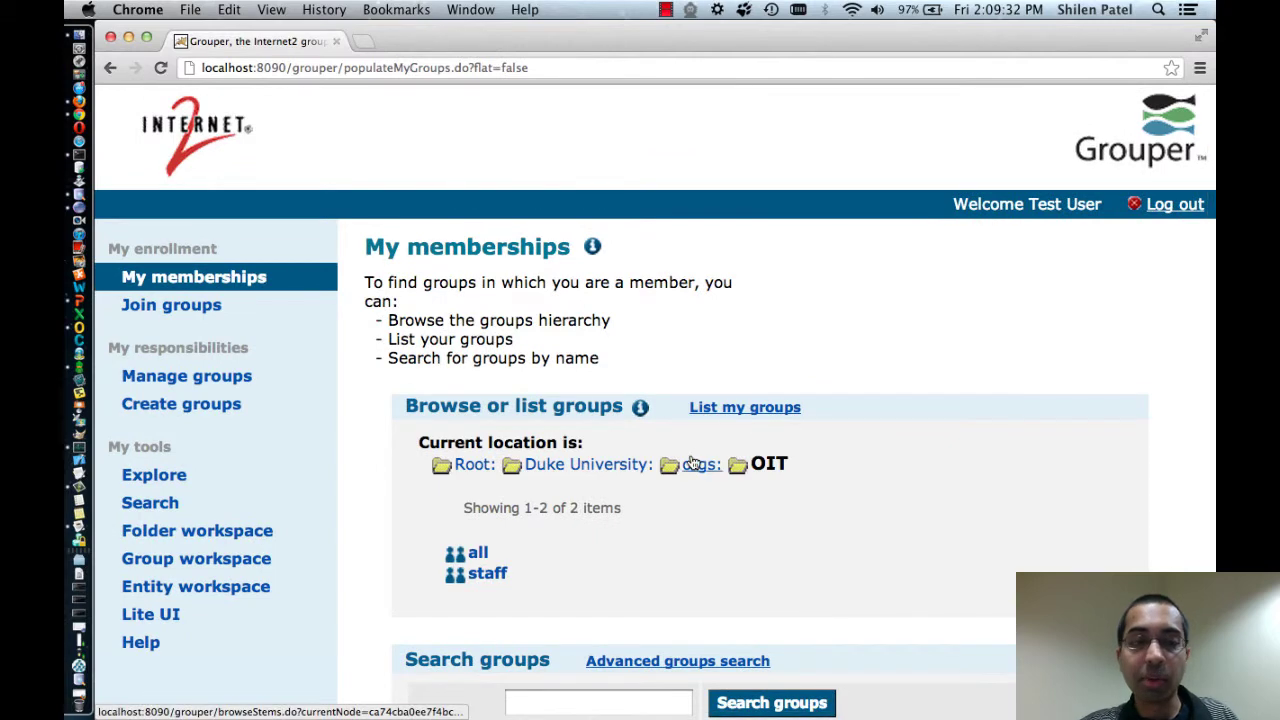
# - Pass through Join groups to Manage groups and open Engineering's etc folder
pyautogui.click(163, 312)
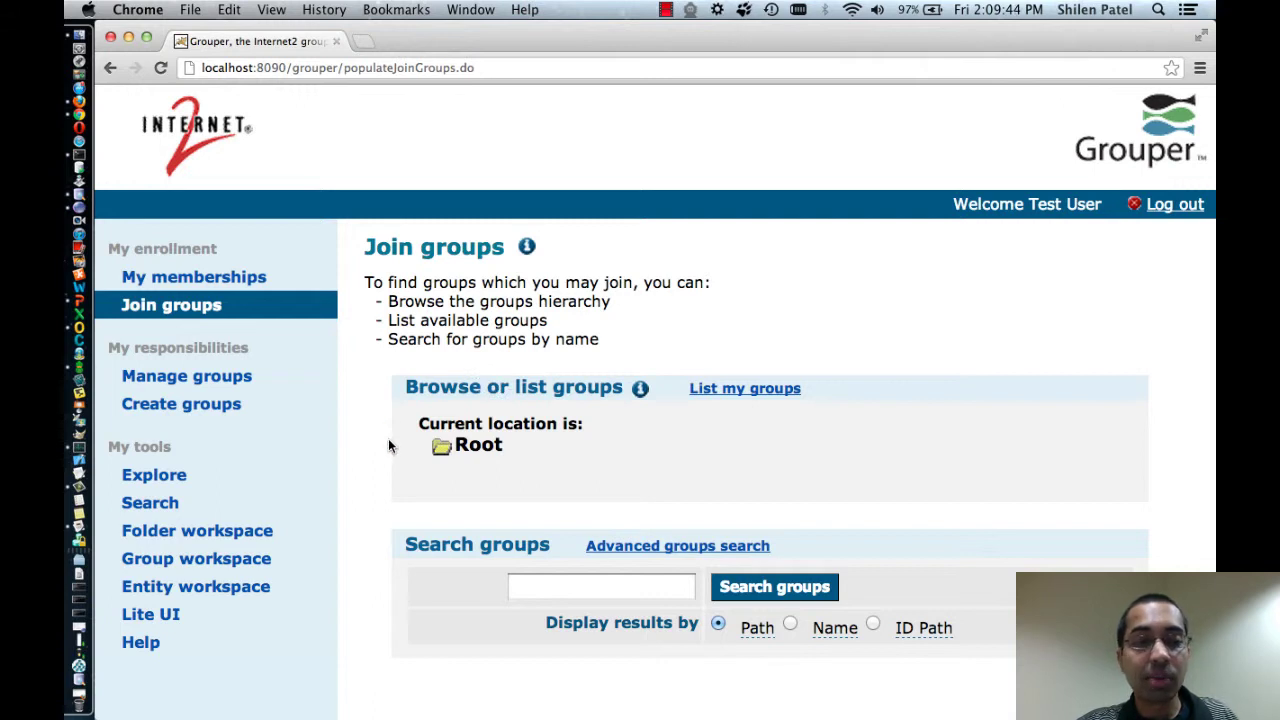
pyautogui.click(192, 385)
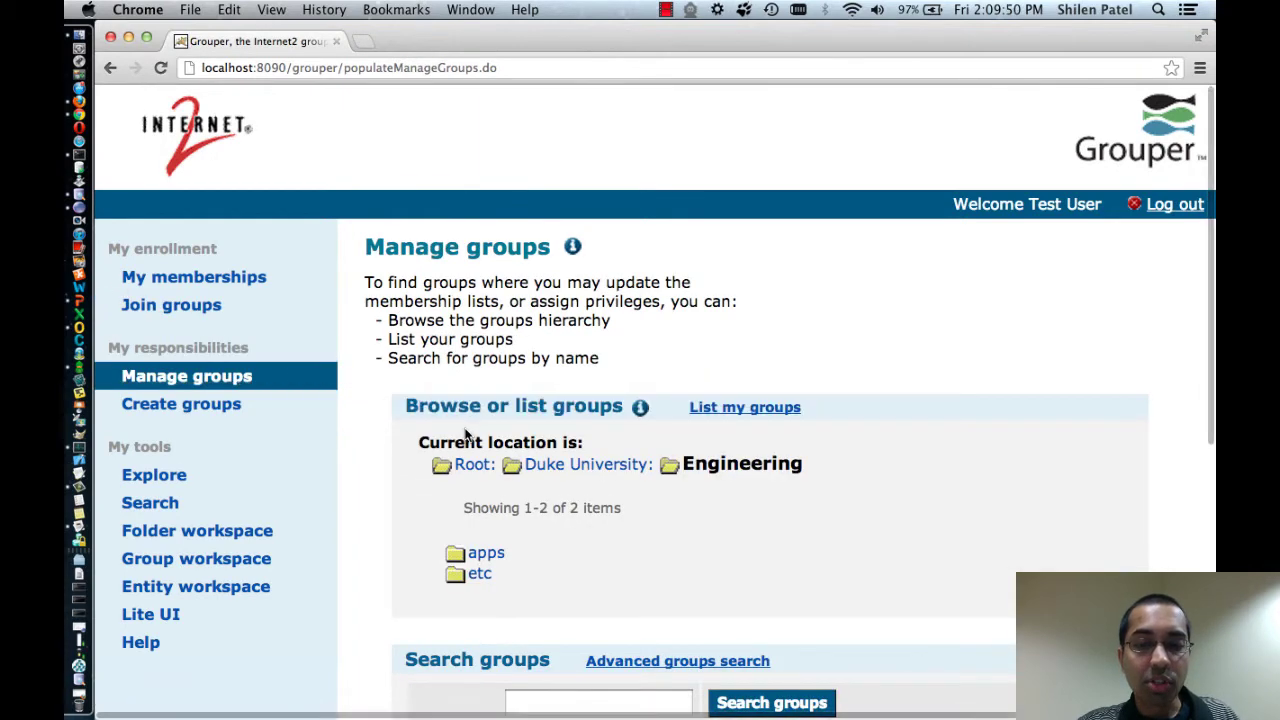
pyautogui.scroll(-3, 465, 432)
pyautogui.scroll(-1, 474, 432)
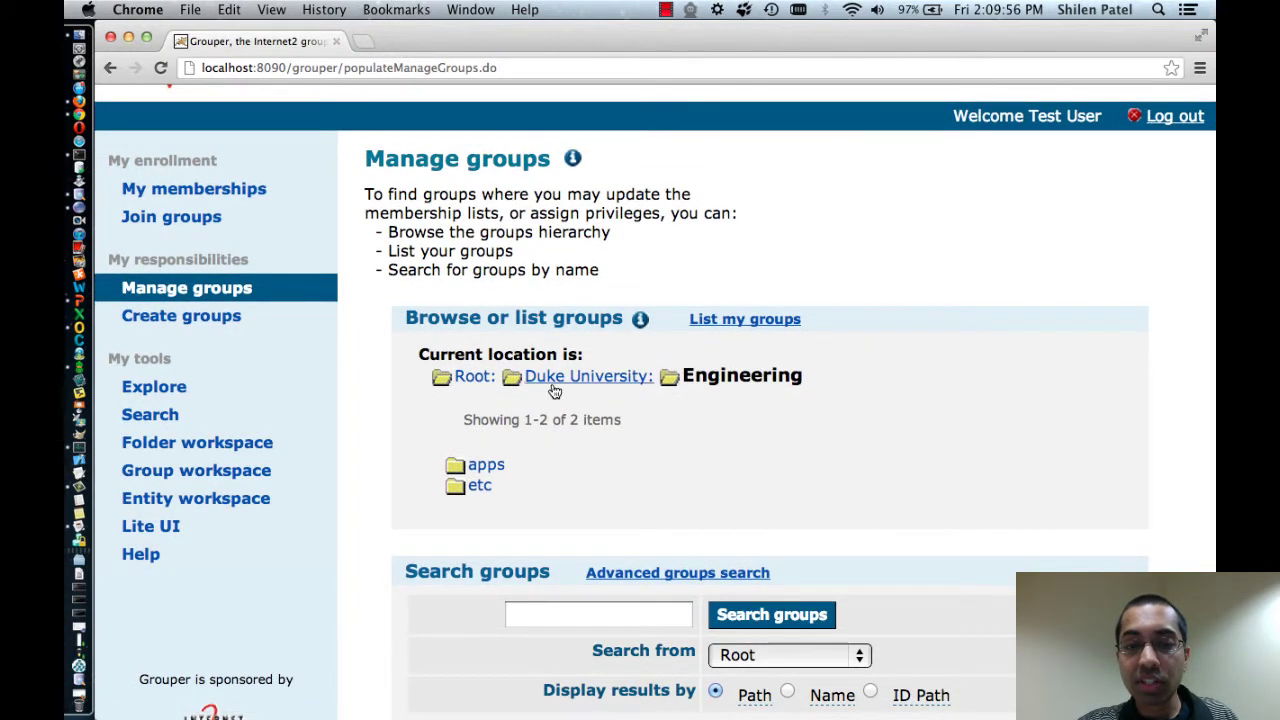
pyautogui.doubleClick(730, 377)
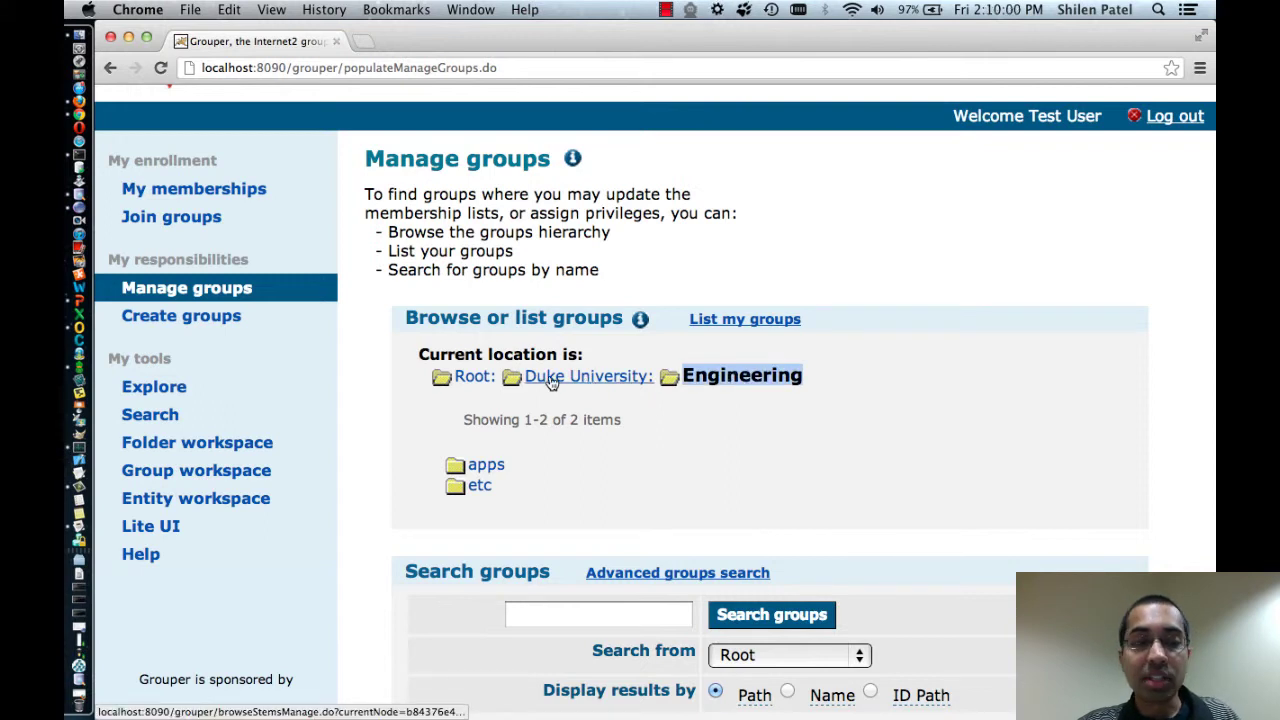
pyautogui.click(760, 377)
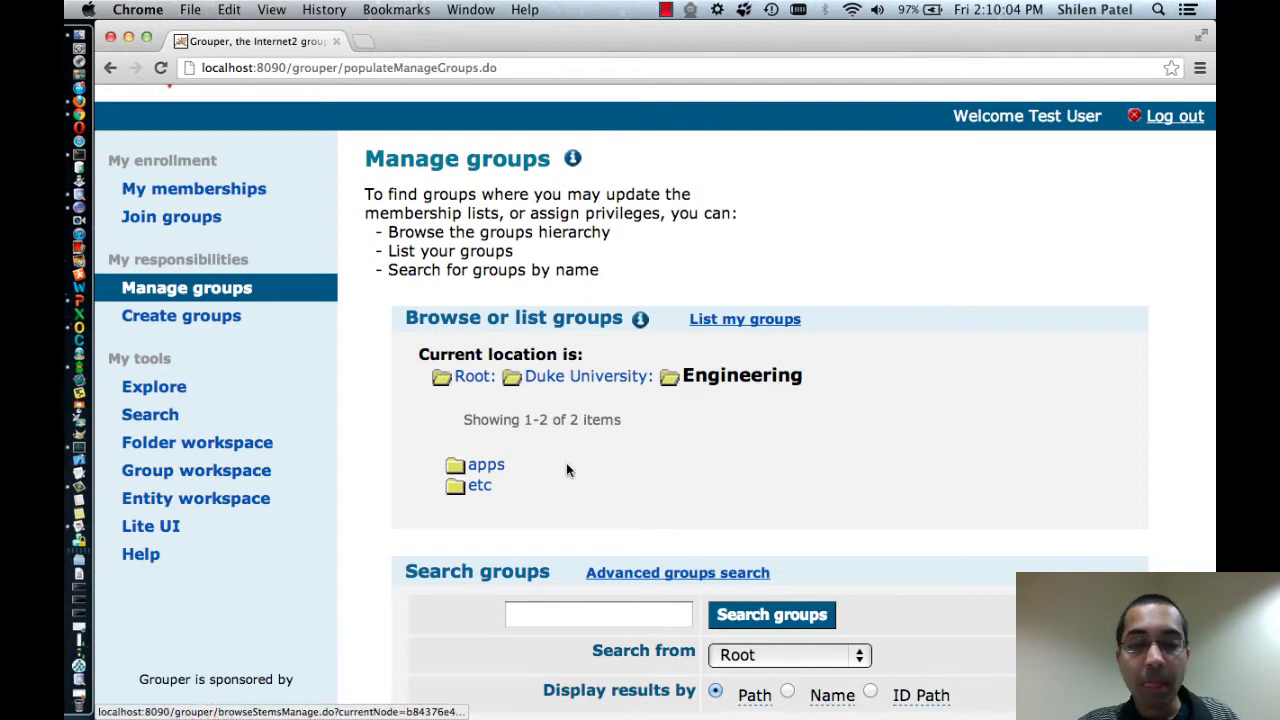
pyautogui.click(482, 489)
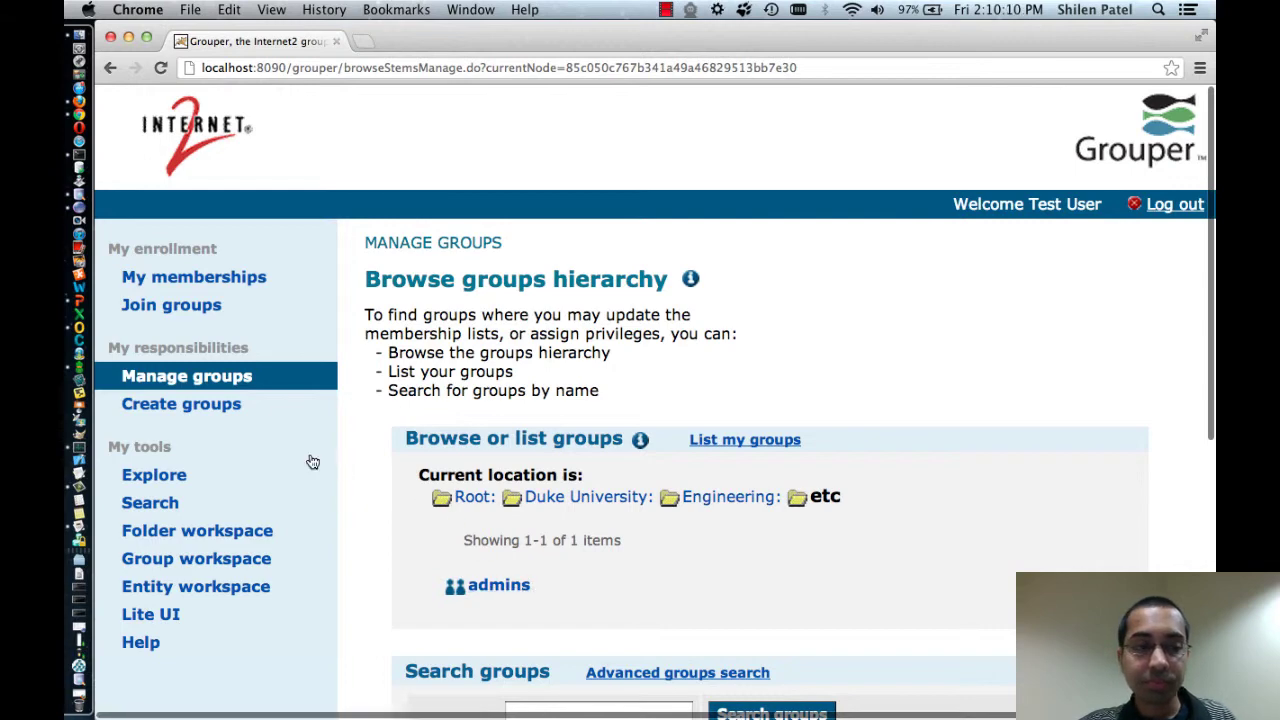
# - On Create groups, peek into Engineering's etc, then browse apps down to app1
pyautogui.click(155, 410)
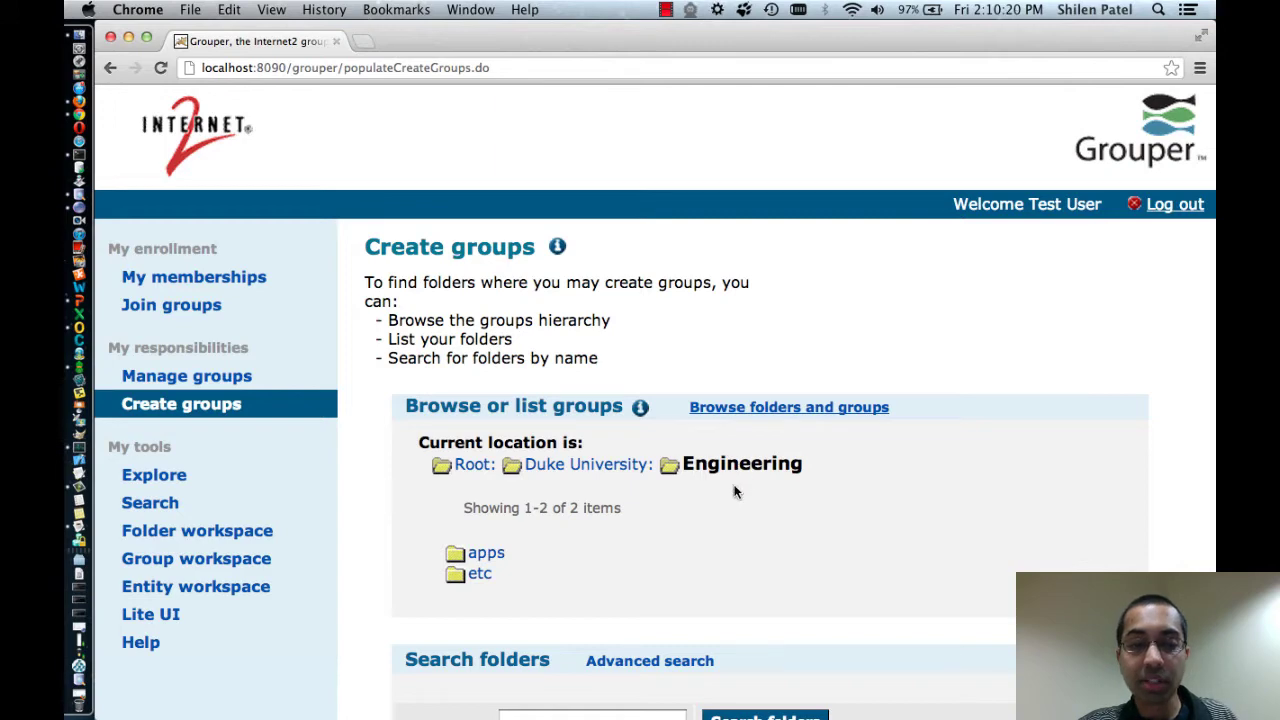
pyautogui.click(480, 576)
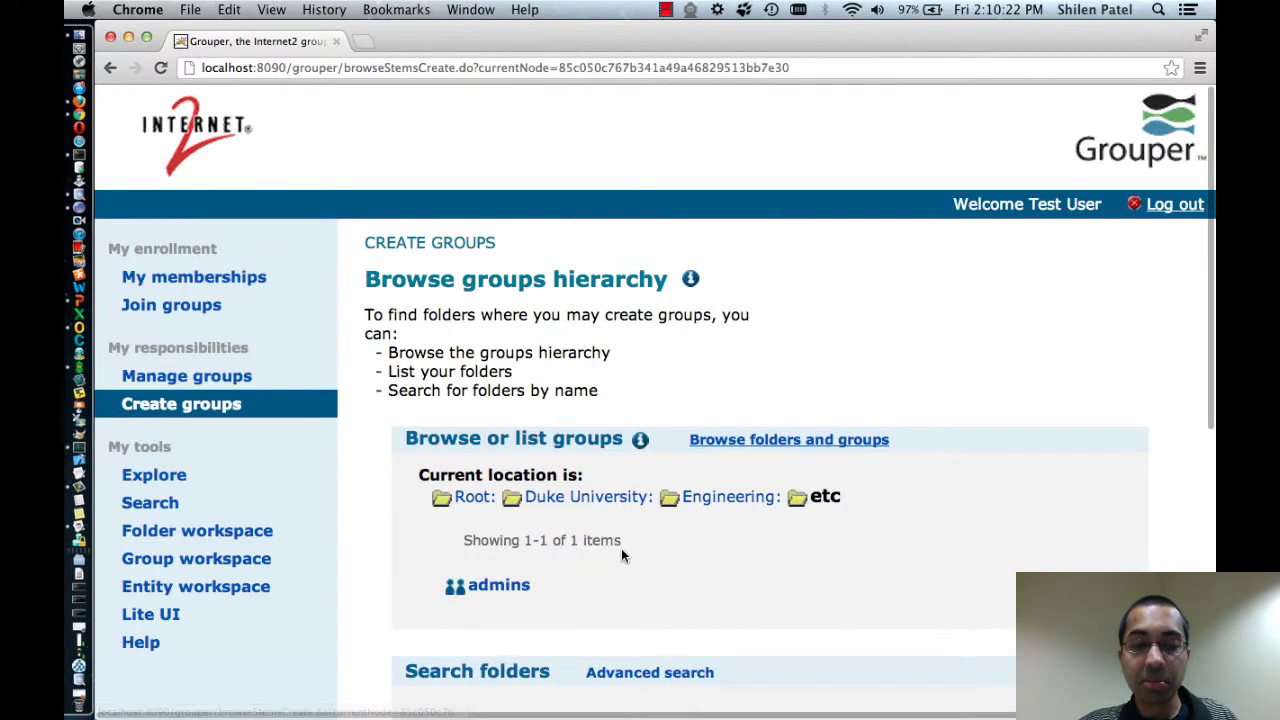
pyautogui.click(727, 497)
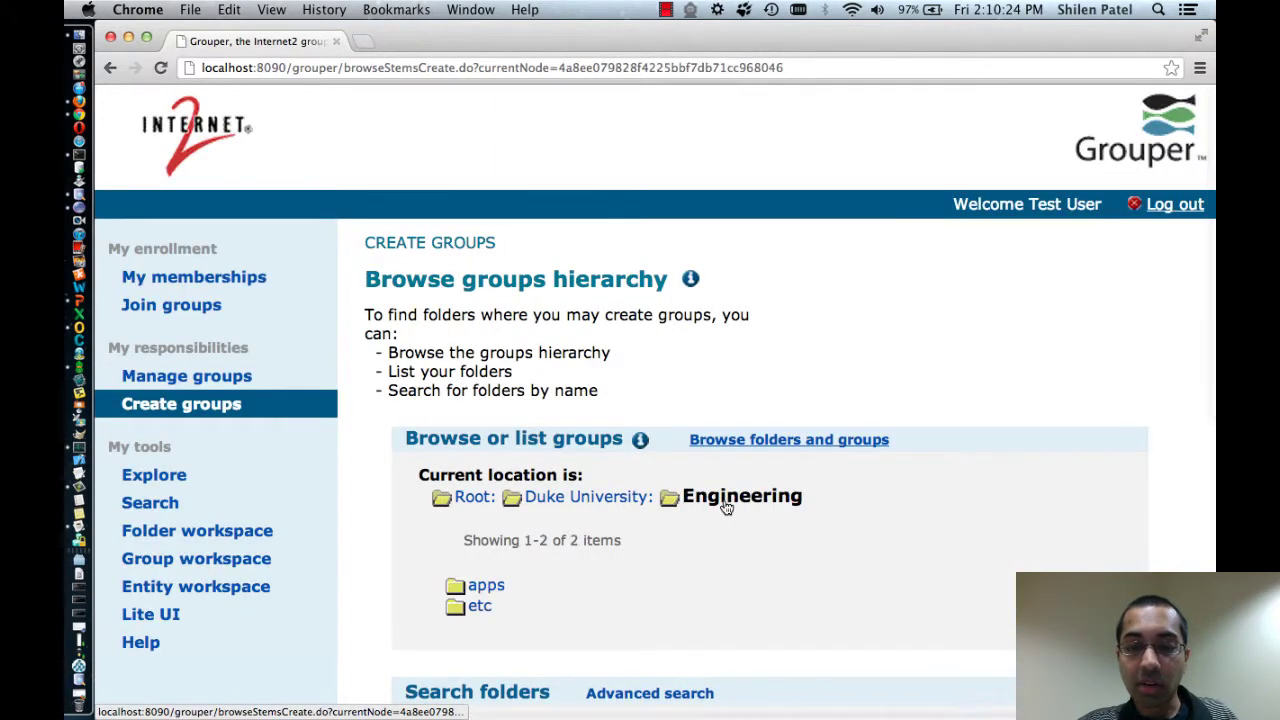
pyautogui.click(485, 584)
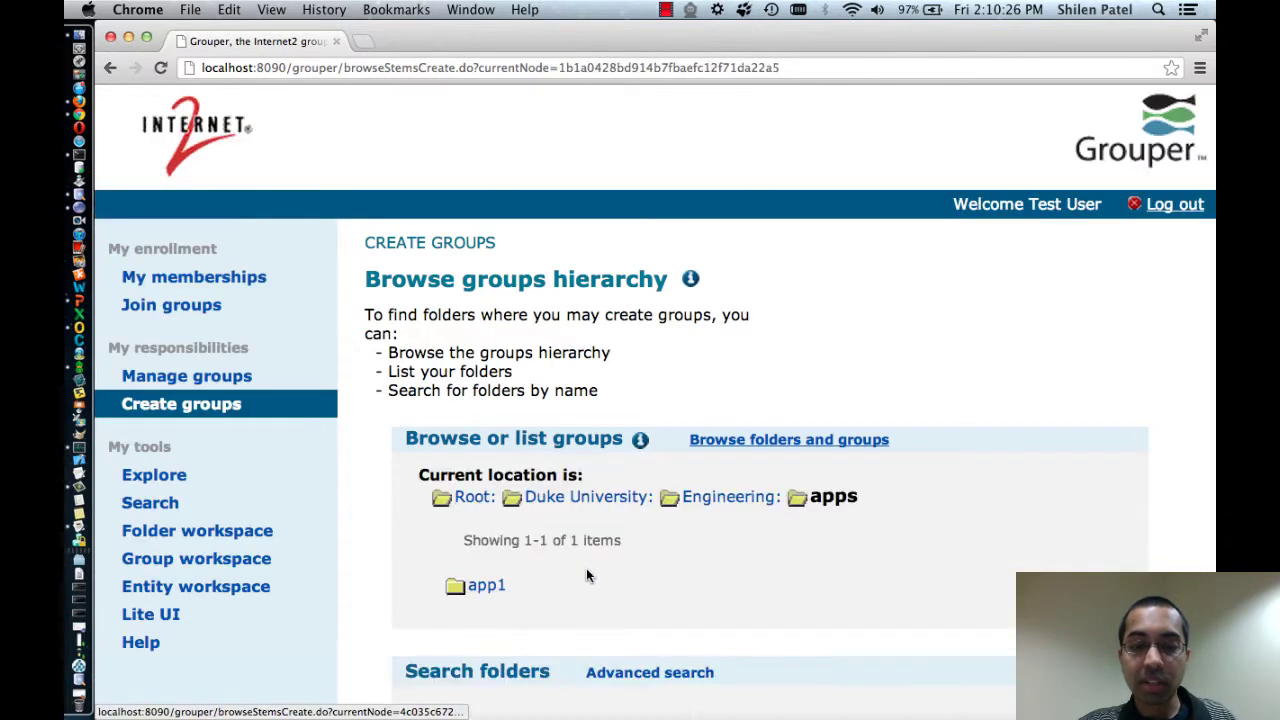
pyautogui.click(488, 587)
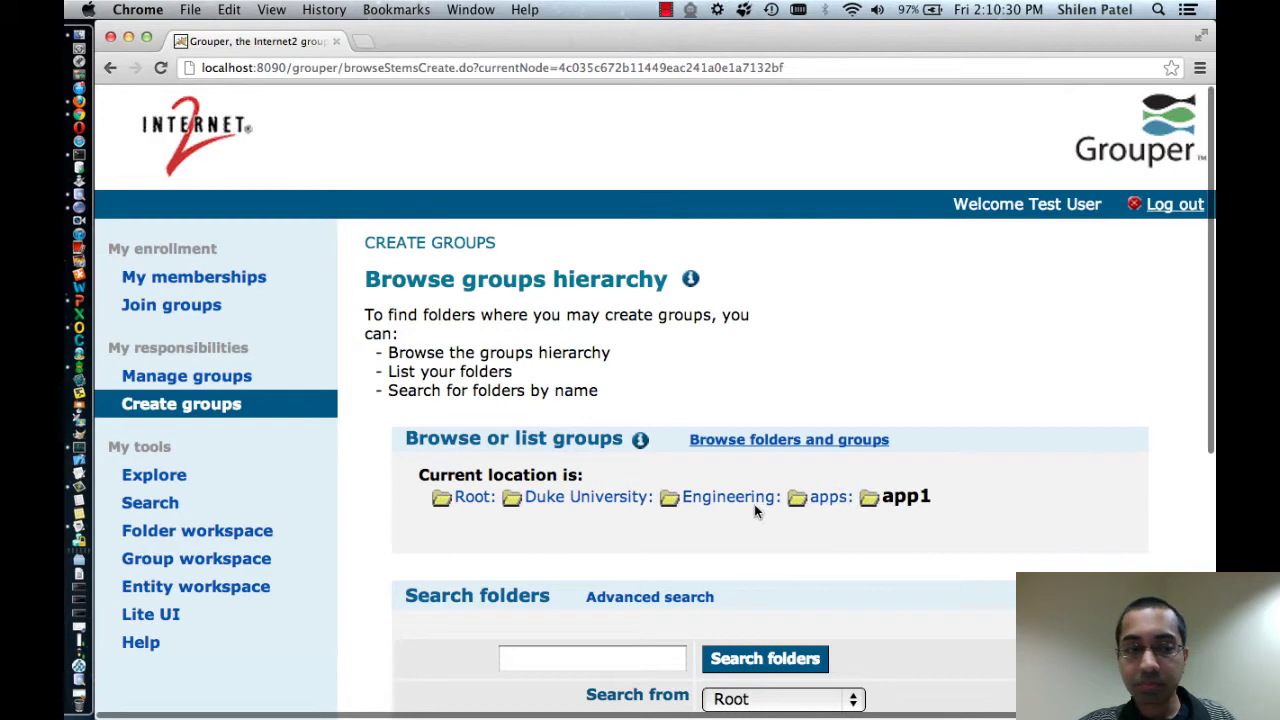
# - Explore Duke University > orgs down to the OIT groups, then advance to the Thanks slide
pyautogui.click(148, 476)
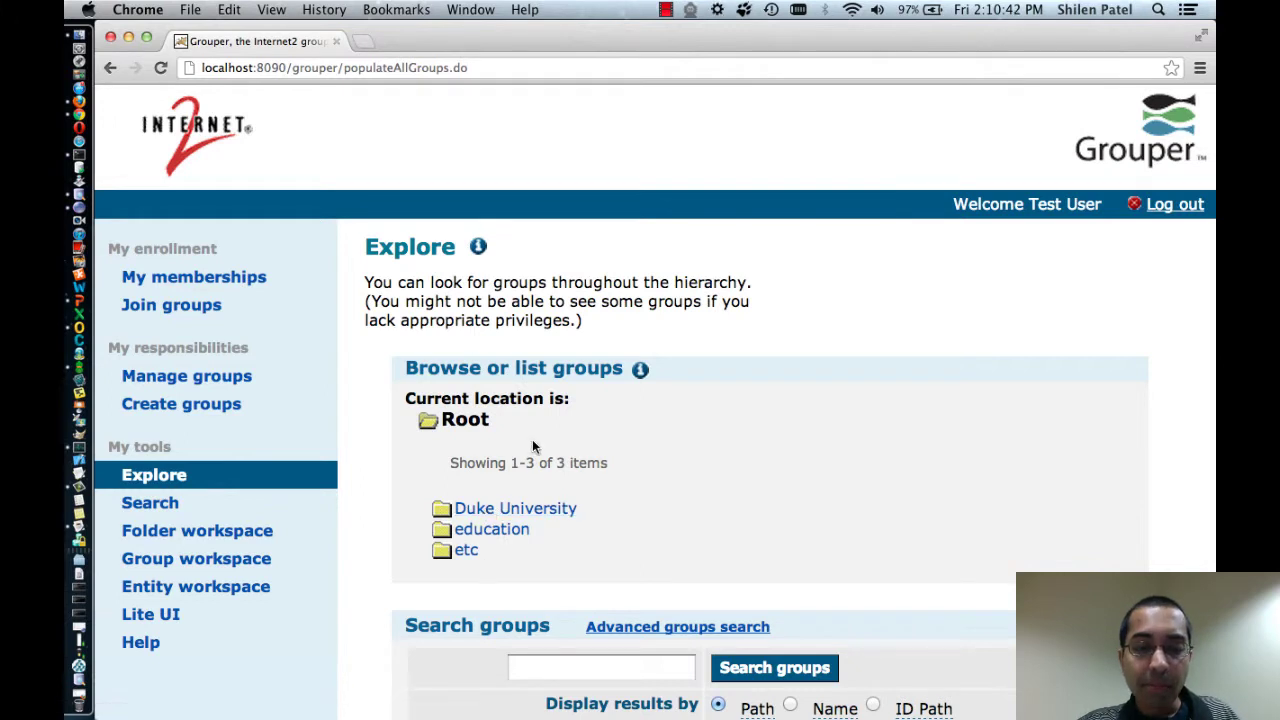
pyautogui.click(512, 507)
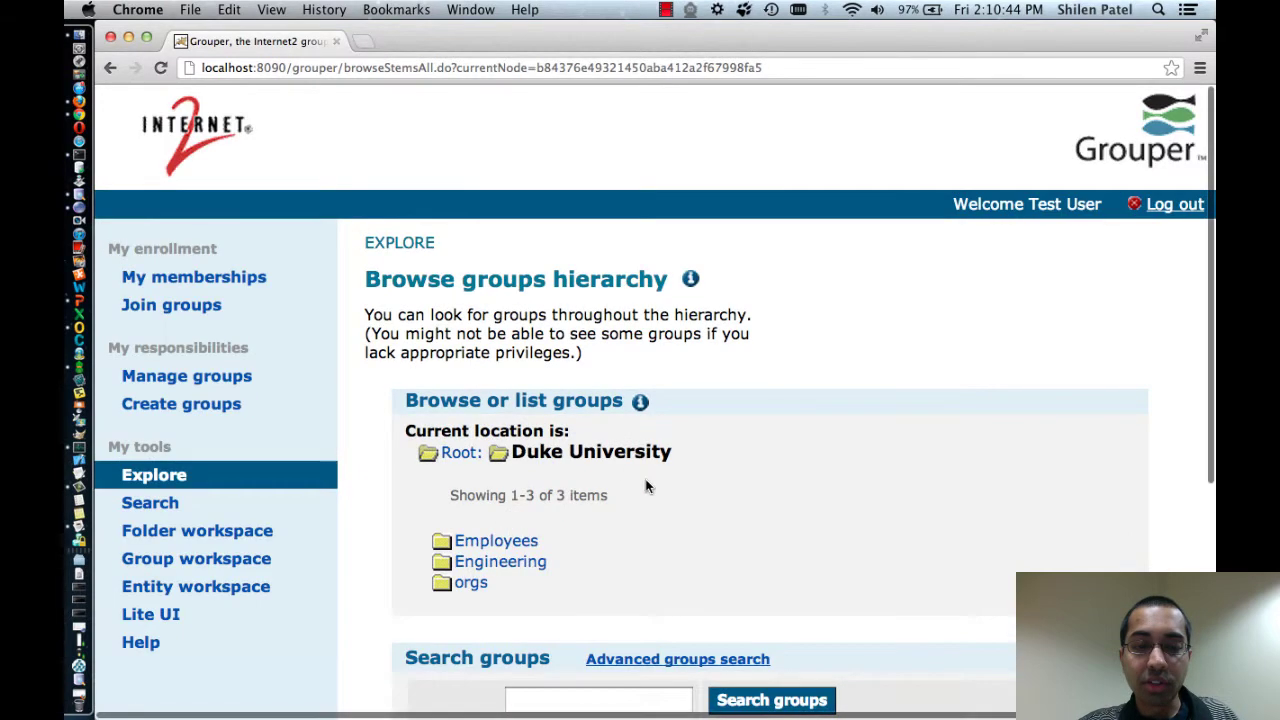
pyautogui.click(475, 586)
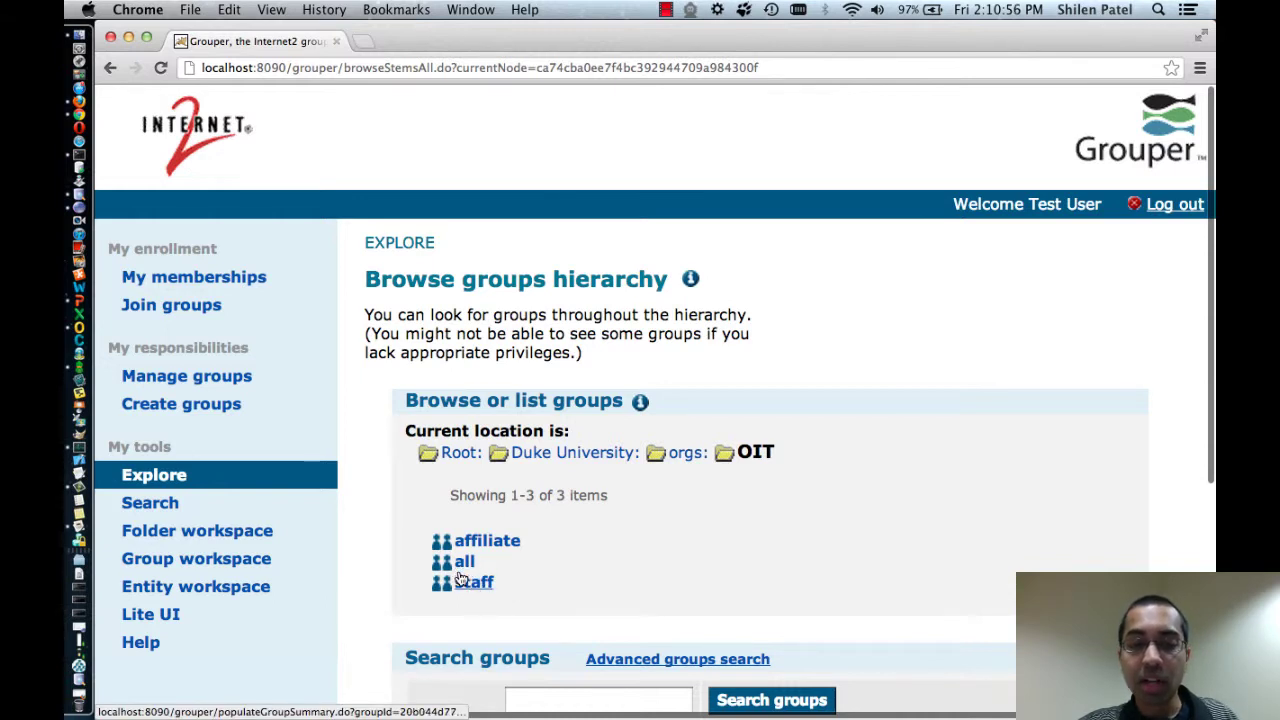
pyautogui.moveTo(531, 541); pyautogui.dragTo(435, 543)
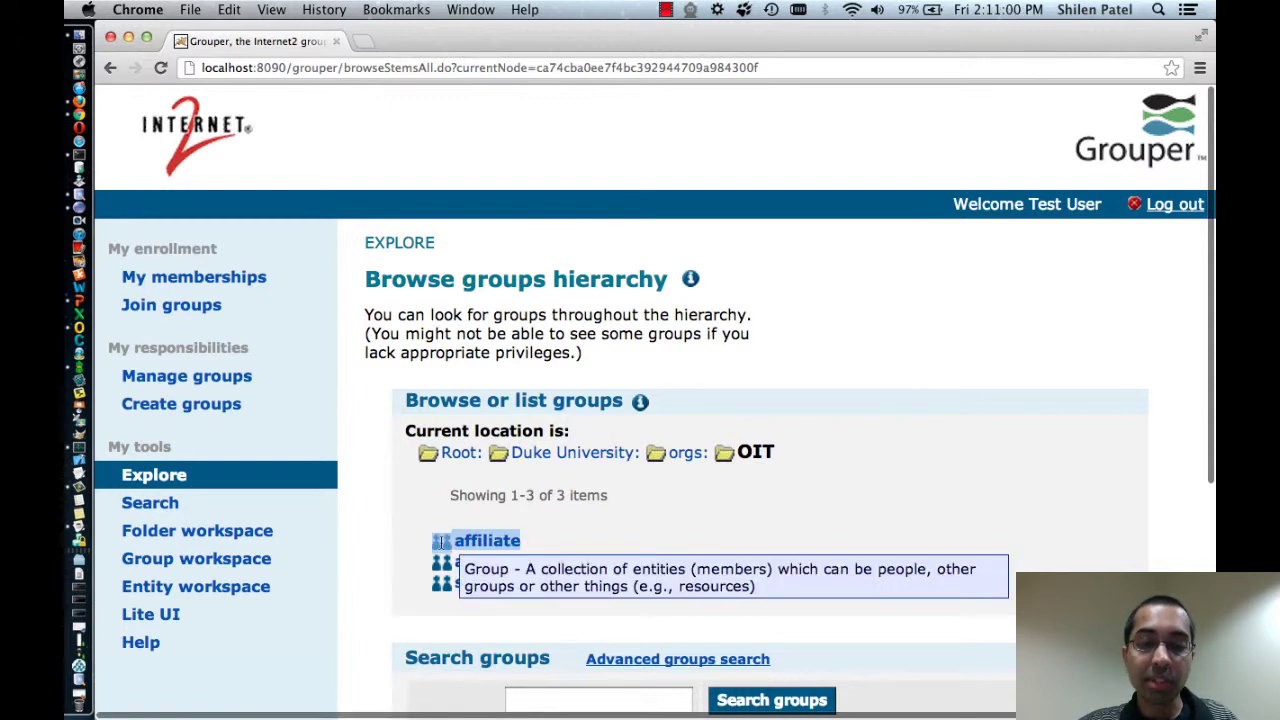
pyautogui.click(520, 537)
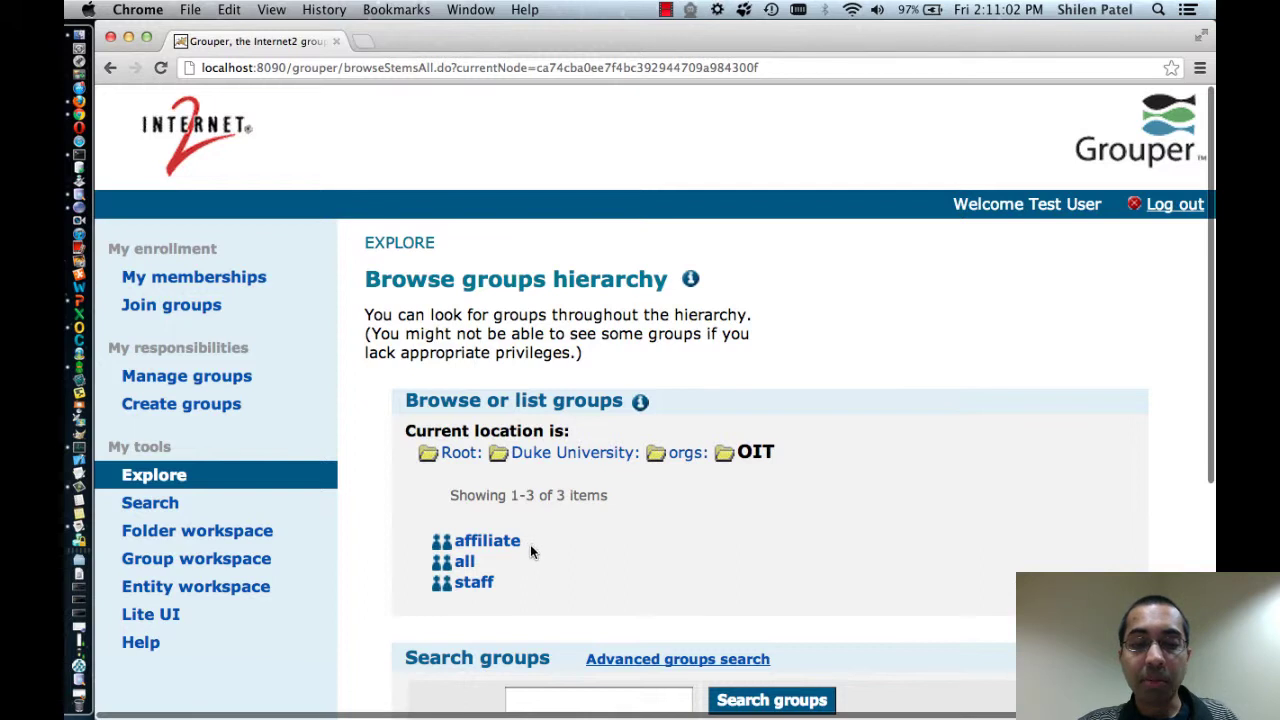
pyautogui.scroll(-2, 577, 532)
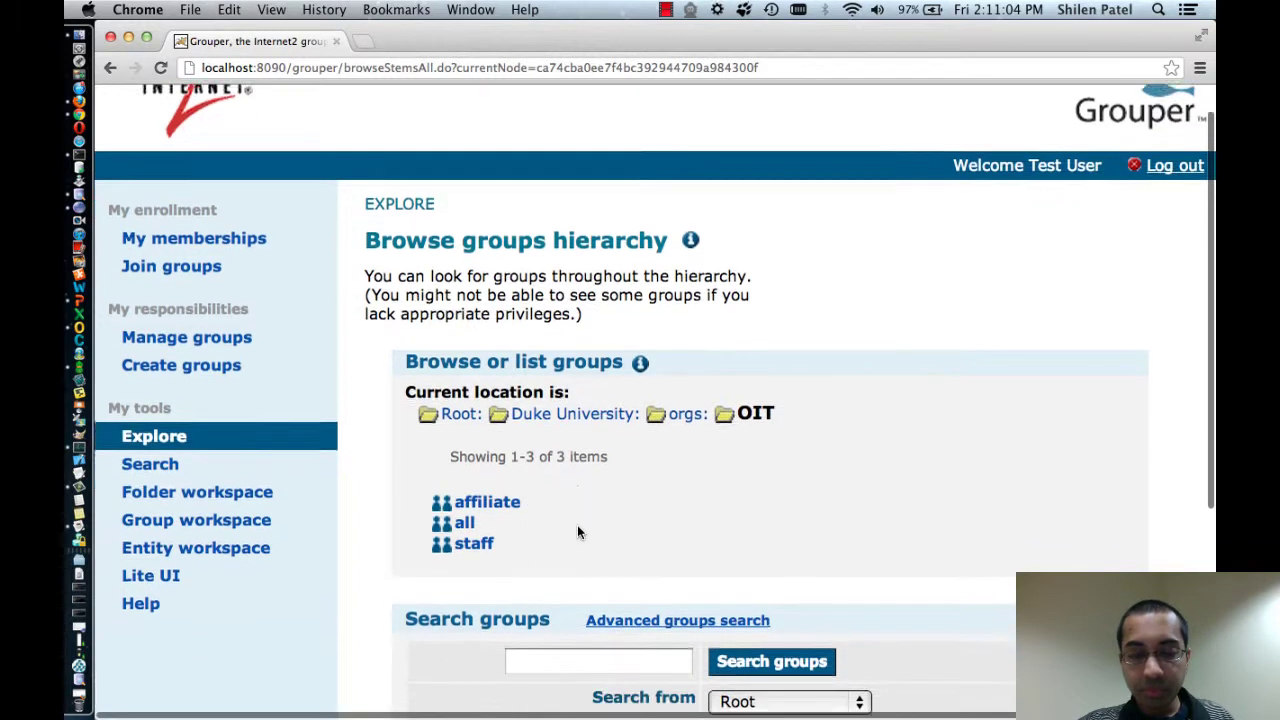
pyautogui.scroll(-1, 821, 433)
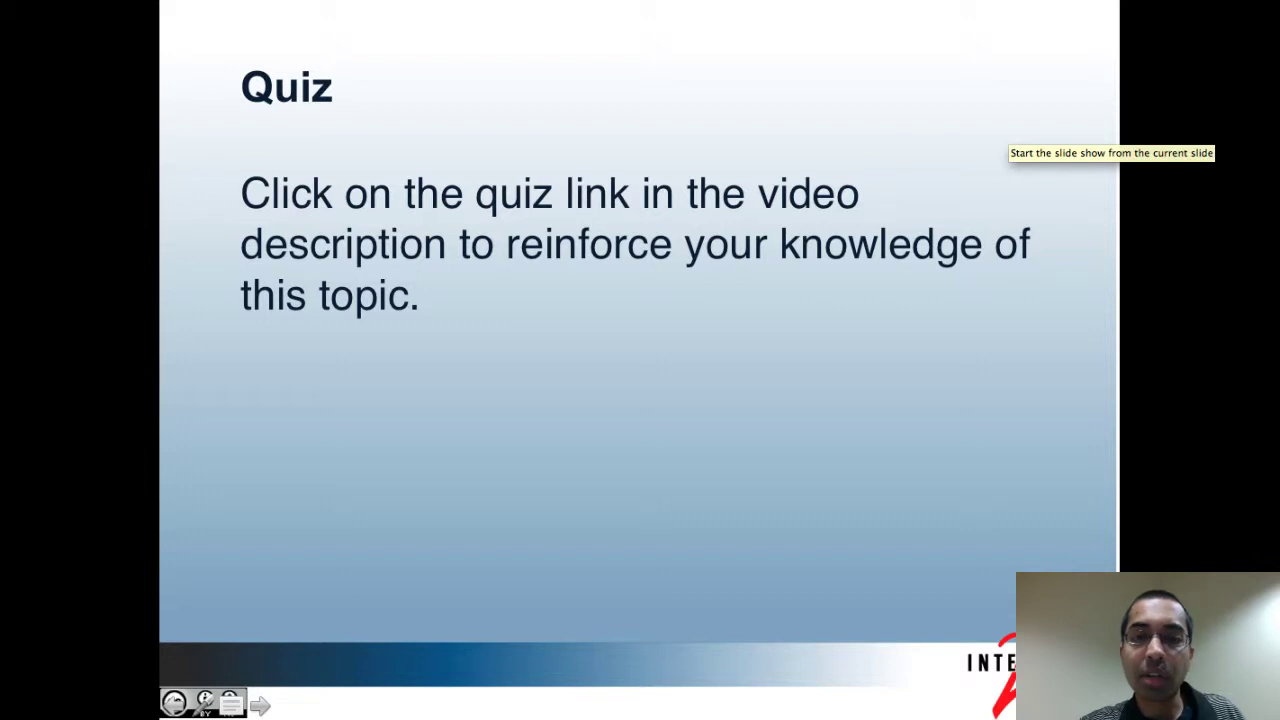
pyautogui.press('Right')
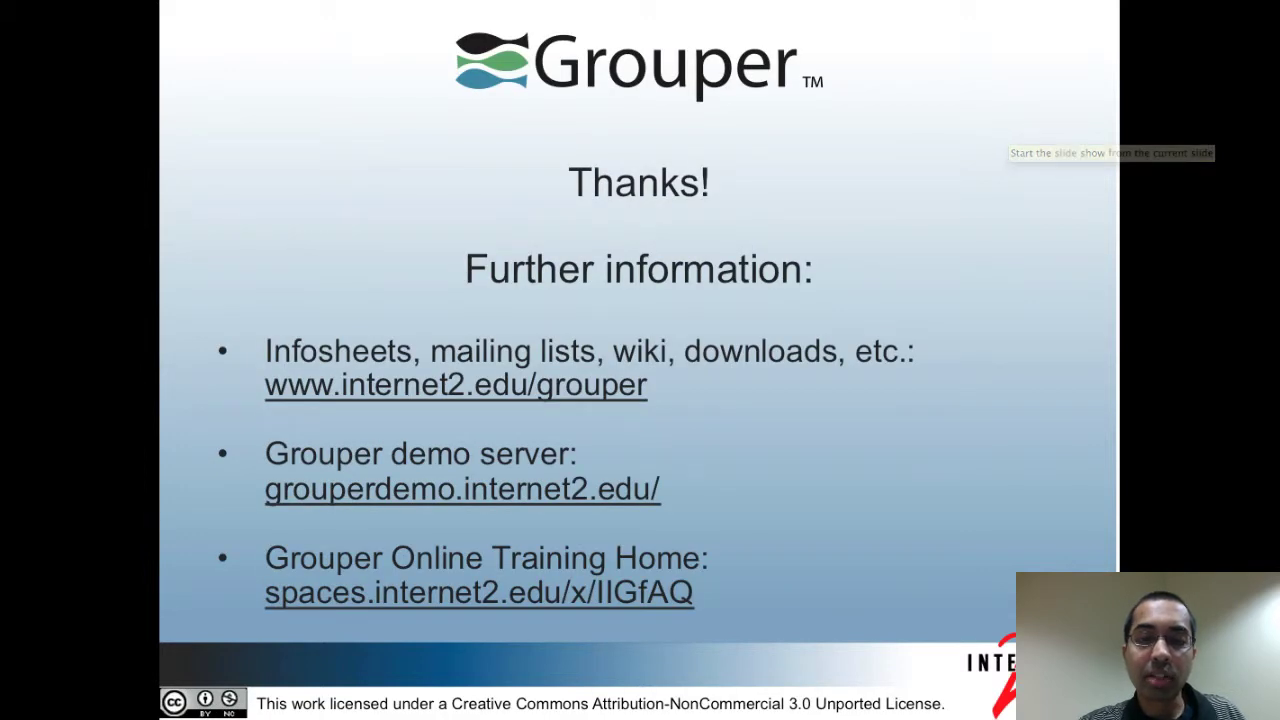